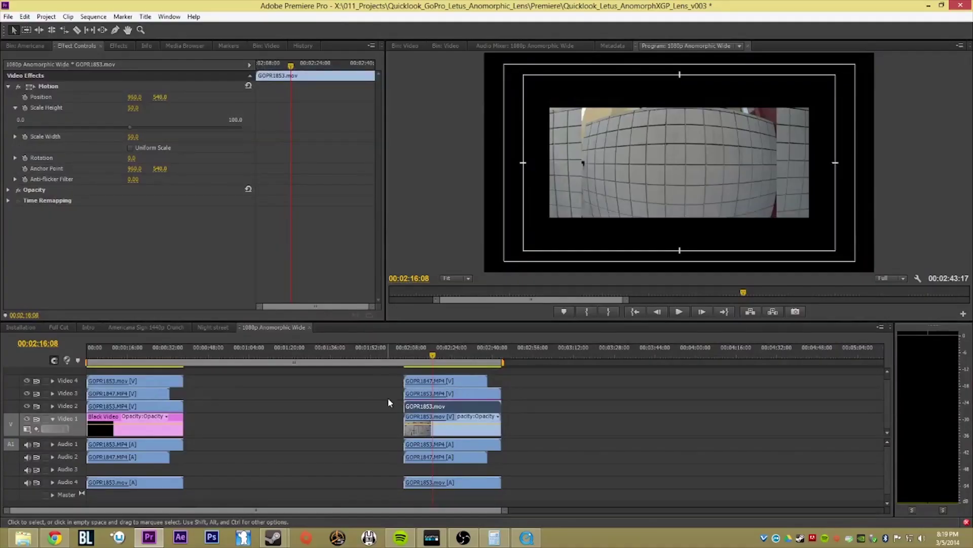
- Disable the output of all video tracks except Video 4 and examine that clip in the enlarged sequence preview
click(26, 380)
click(26, 393)
click(27, 405)
click(27, 419)
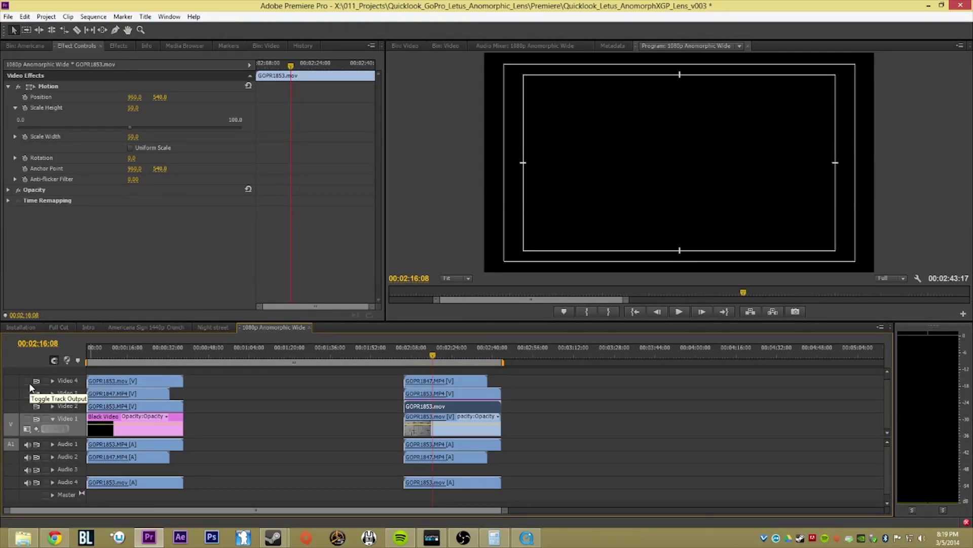
click(27, 381)
key(grave)
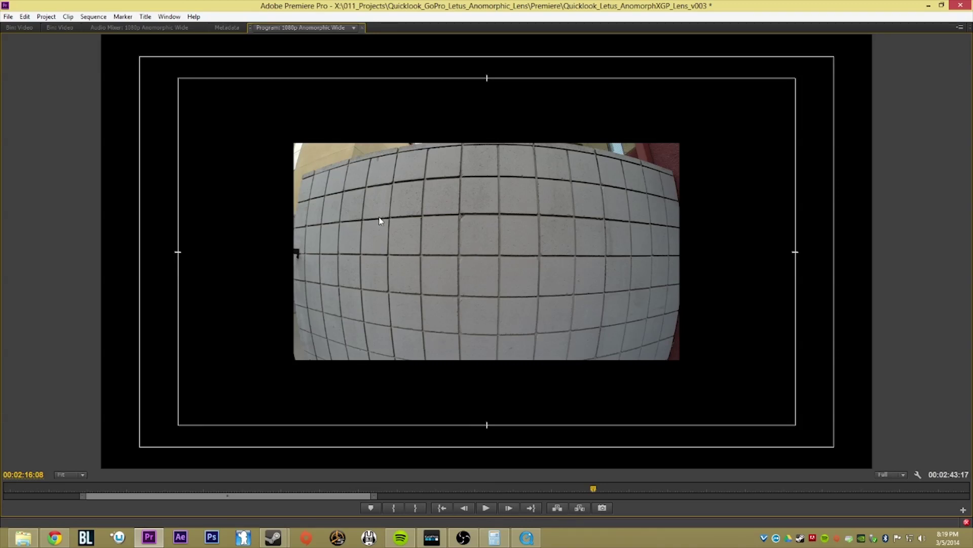
key(grave)
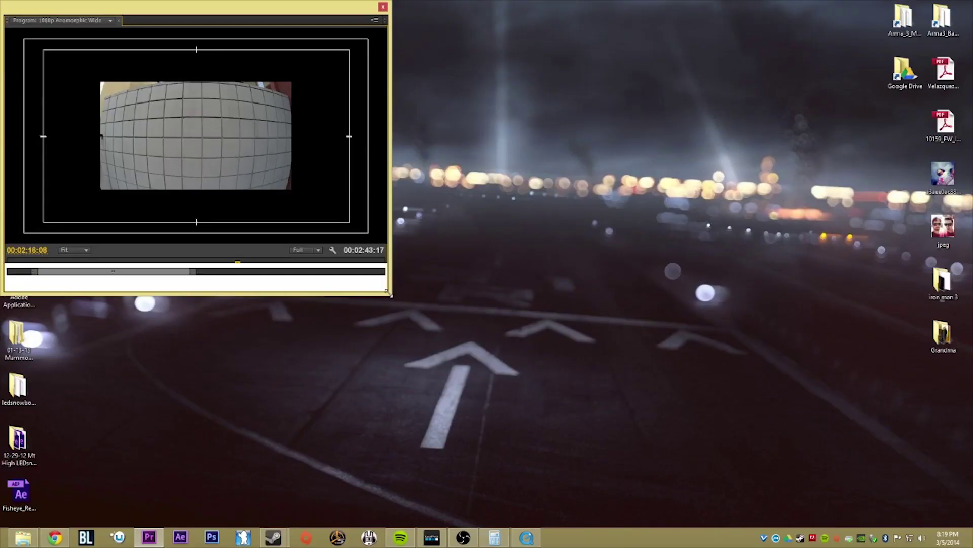
key(grave)
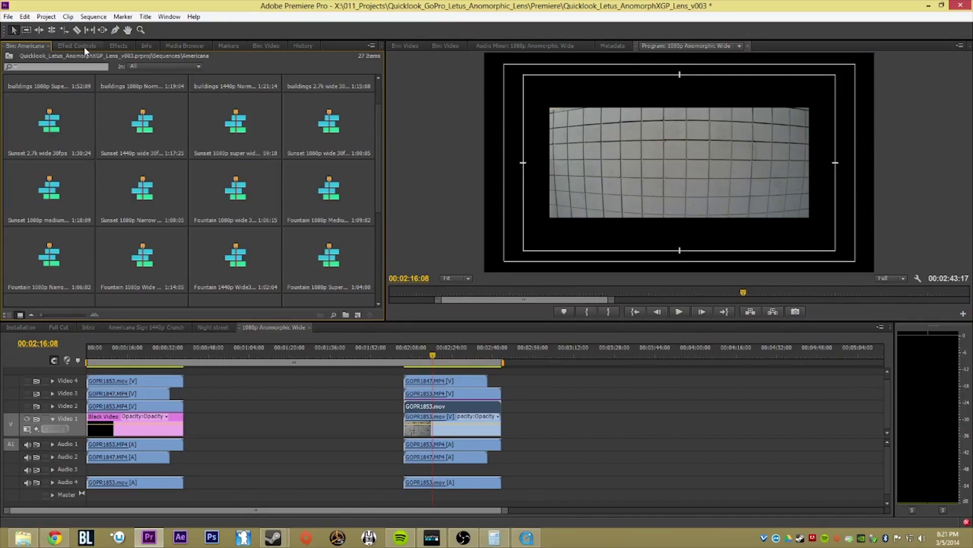
- Output only Video 2, move its GOPR1853.mov clip into the empty stretch after the second clip group, and park the playhead at 00:03:26:06
click(84, 46)
click(26, 418)
click(26, 406)
drag(495, 406, 600, 404)
click(611, 361)
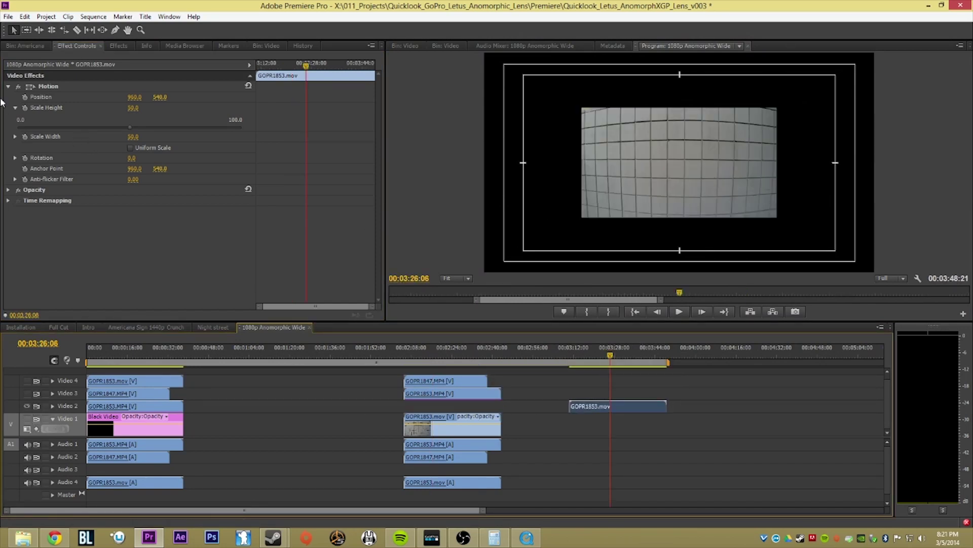
- Scale the moved GOPR1853.mov clip uniformly to 80, and with Uniform Scale off widen it to a Scale Width of 74
click(15, 108)
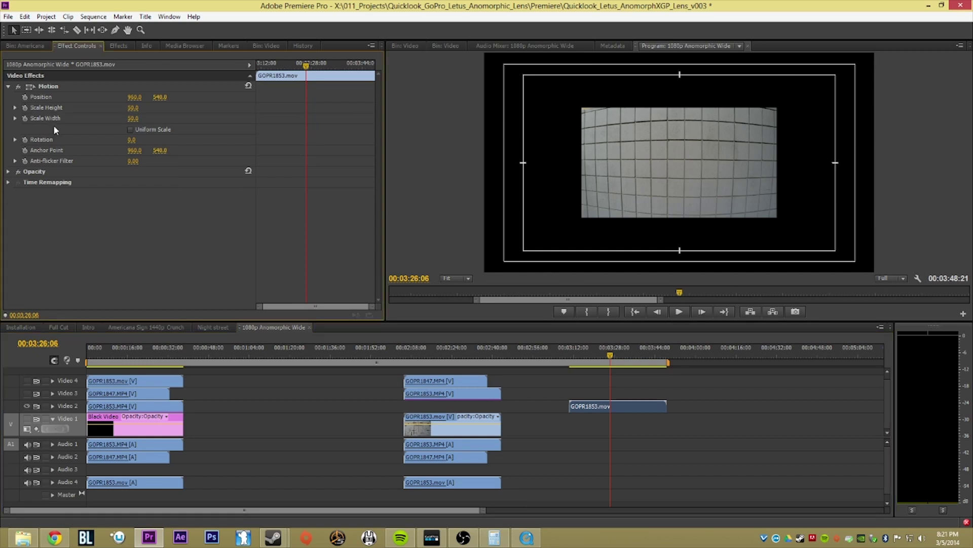
click(131, 129)
drag(133, 108, 163, 121)
click(130, 129)
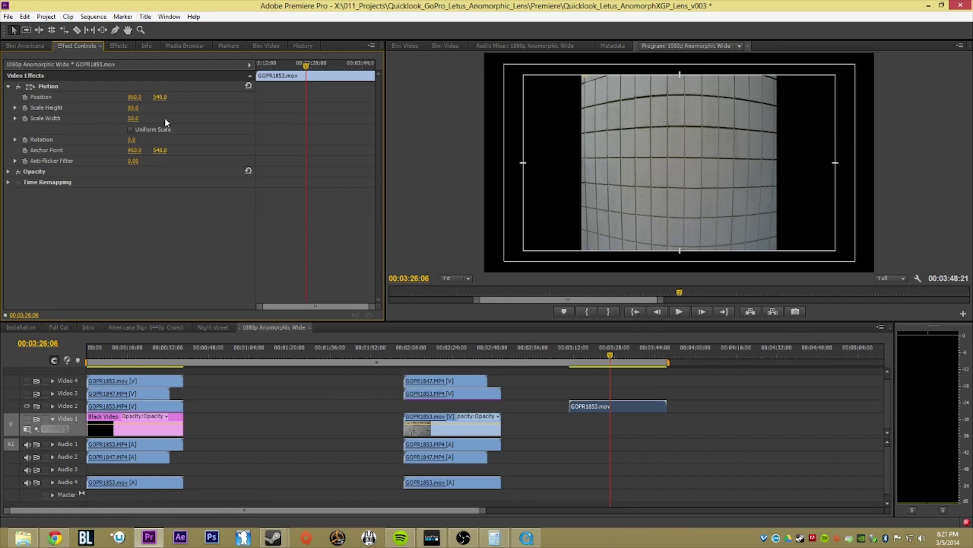
mouse_move(132, 118)
mouse_down()
mouse_move(158, 118)
mouse_move(146, 118)
mouse_up()
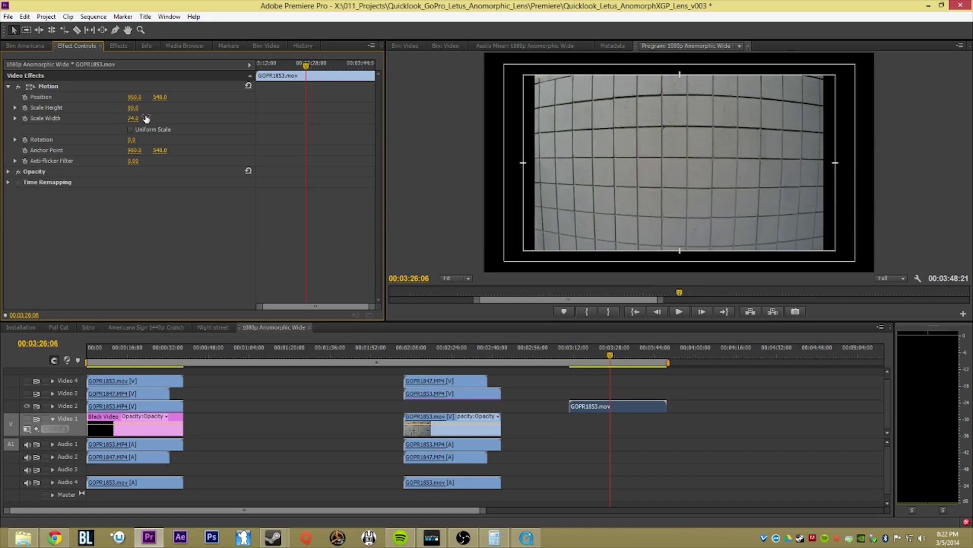
- Set both the Scale Width and Scale Height of the moved clip to 100
click(134, 118)
text(100)
key(Return)
click(134, 108)
text(100)
key(Return)
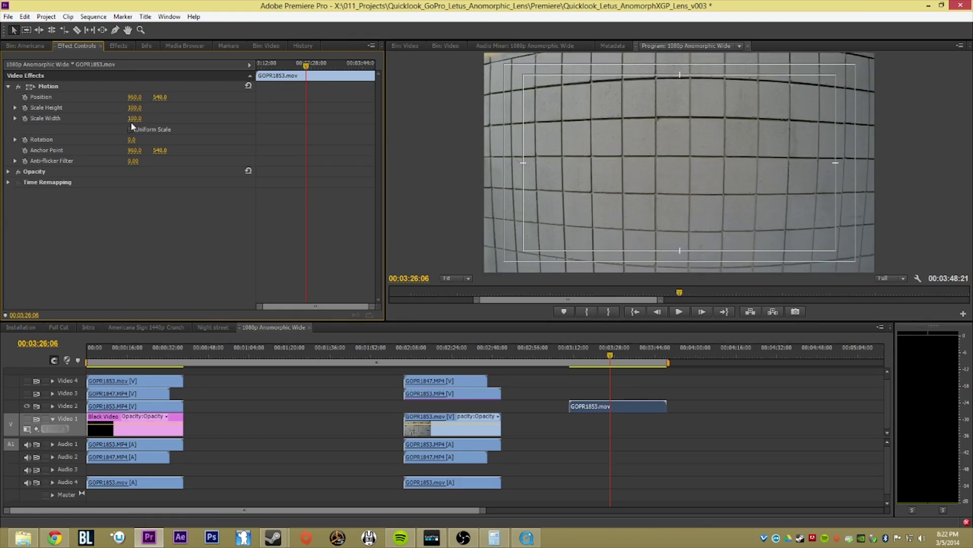
- Scale the moved clip uniformly to 50, and with Uniform Scale off set its Scale Width to 50 as well
click(131, 130)
click(135, 108)
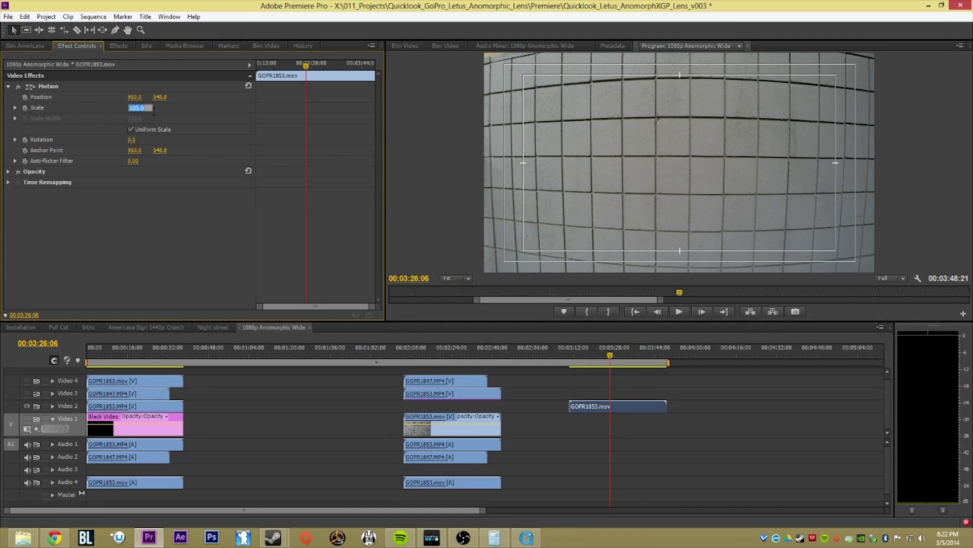
key(Return)
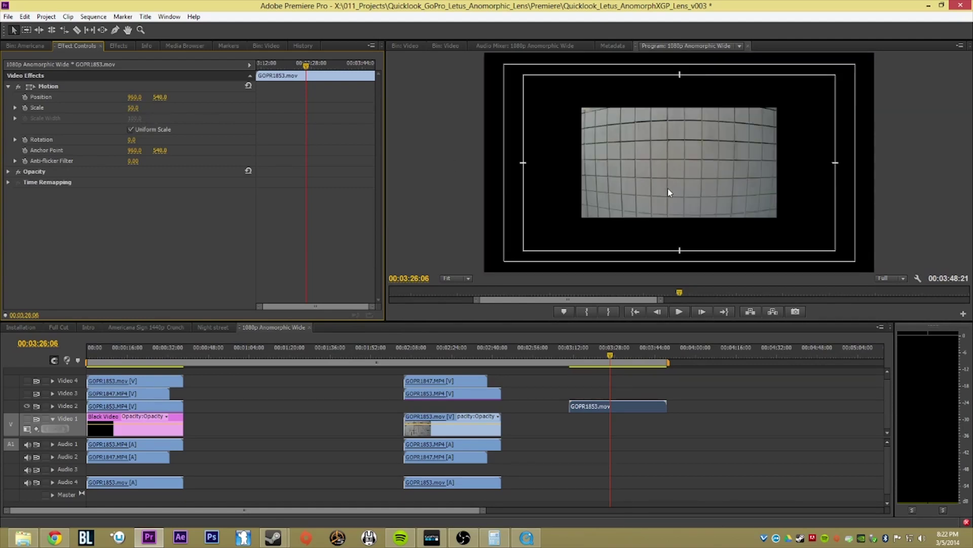
click(140, 129)
click(133, 118)
text(50)
key(Return)
- Multiply 50 by 1.33 in Calculator to find the desqueezed width for a scale height of 50
click(494, 538)
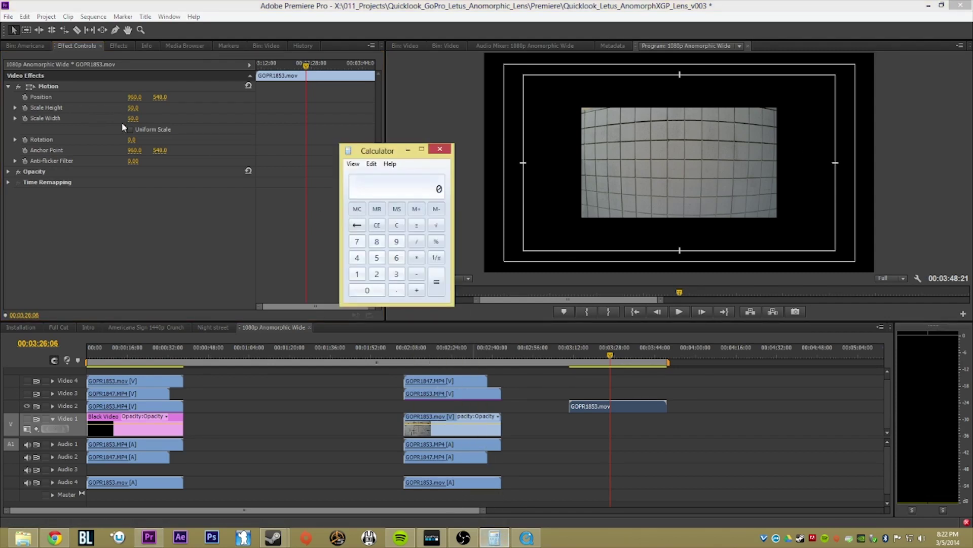
click(377, 257)
click(367, 290)
click(416, 258)
click(357, 274)
click(395, 291)
click(397, 274)
click(396, 273)
click(436, 282)
- Set the moved clip's Scale Width to 66.5
click(134, 118)
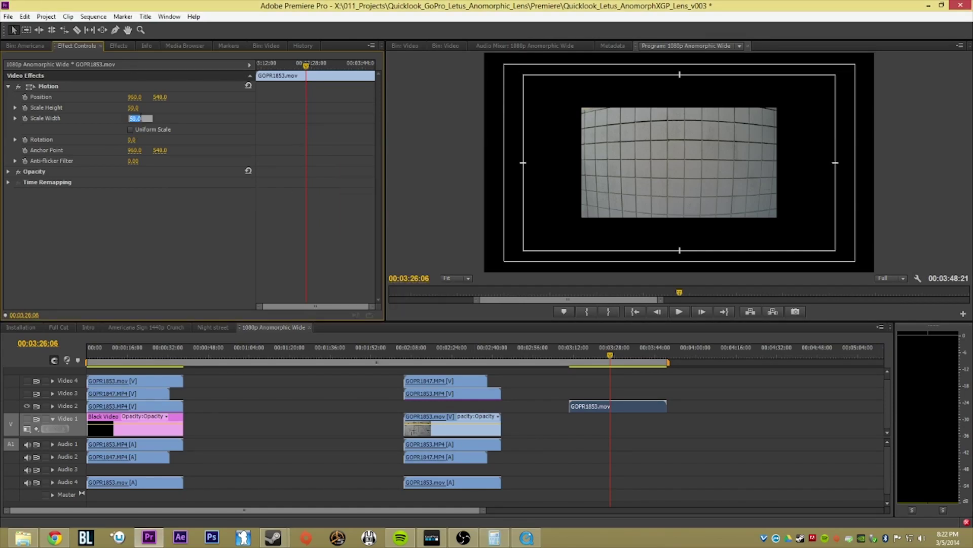
text(66.5)
key(Return)
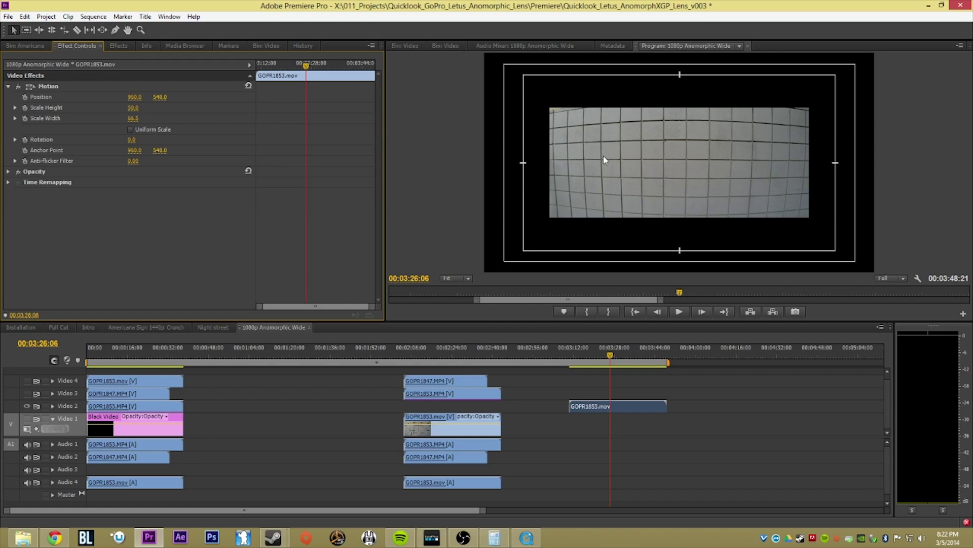
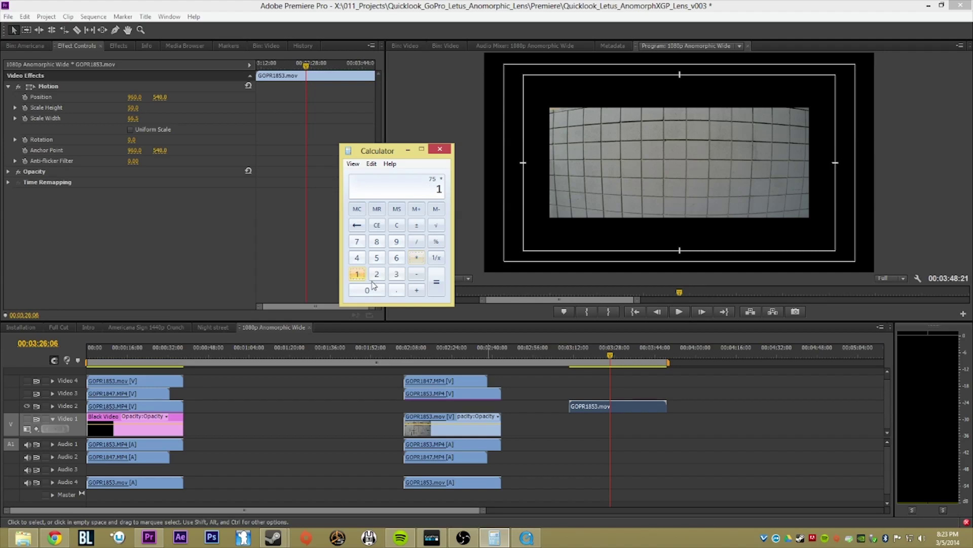
- Multiply 75 by 1.33 in Calculator, and set the moved clip's Scale Height to 75 and Scale Width to 99.5
double_click(396, 273)
click(436, 289)
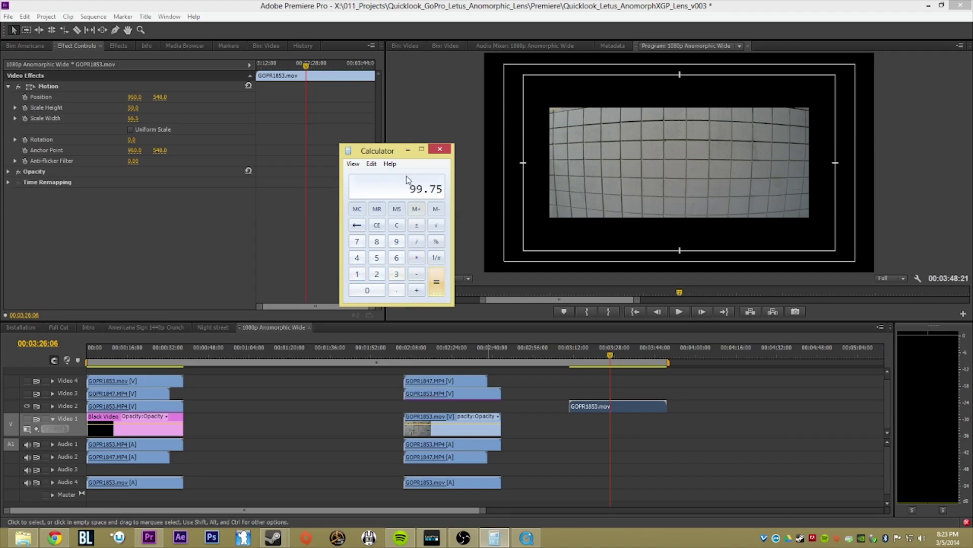
click(592, 396)
click(602, 406)
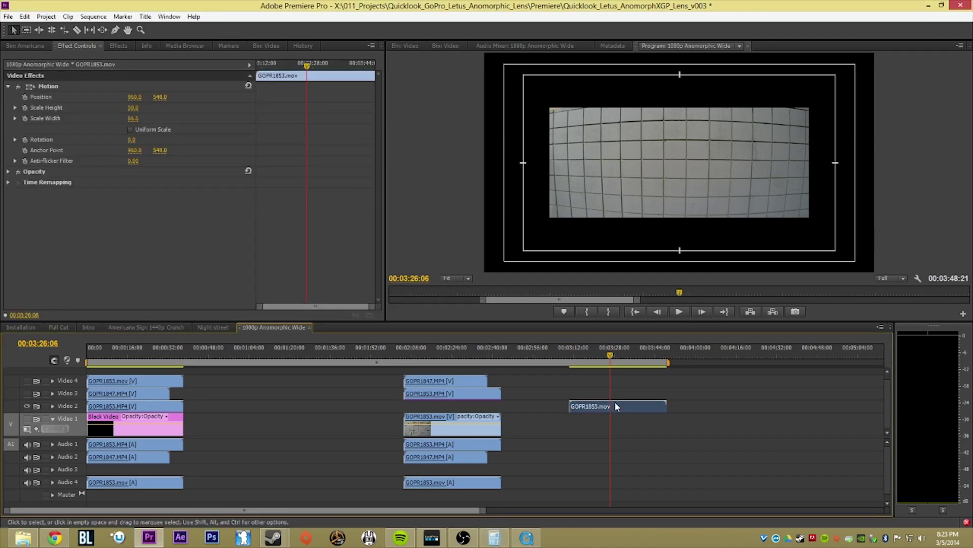
click(134, 108)
text(75)
key(Tab)
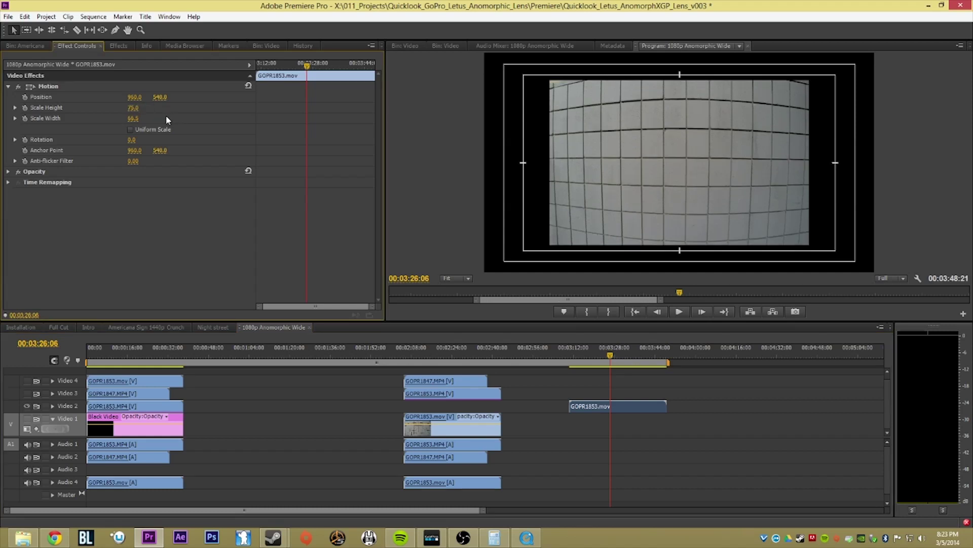
text(99.5)
- Check the calculated width again in Calculator and correct the moved clip's Scale Width to 99.8
click(493, 538)
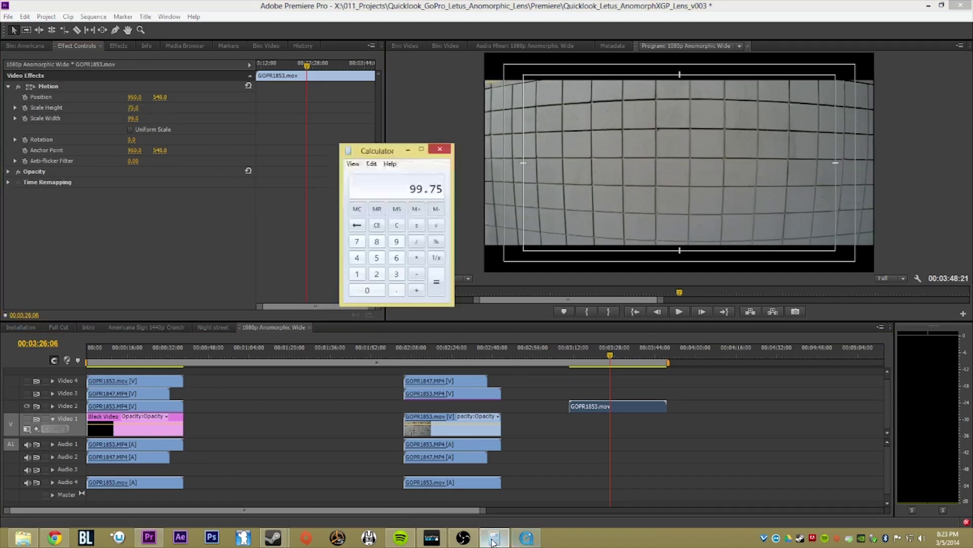
click(494, 538)
click(143, 118)
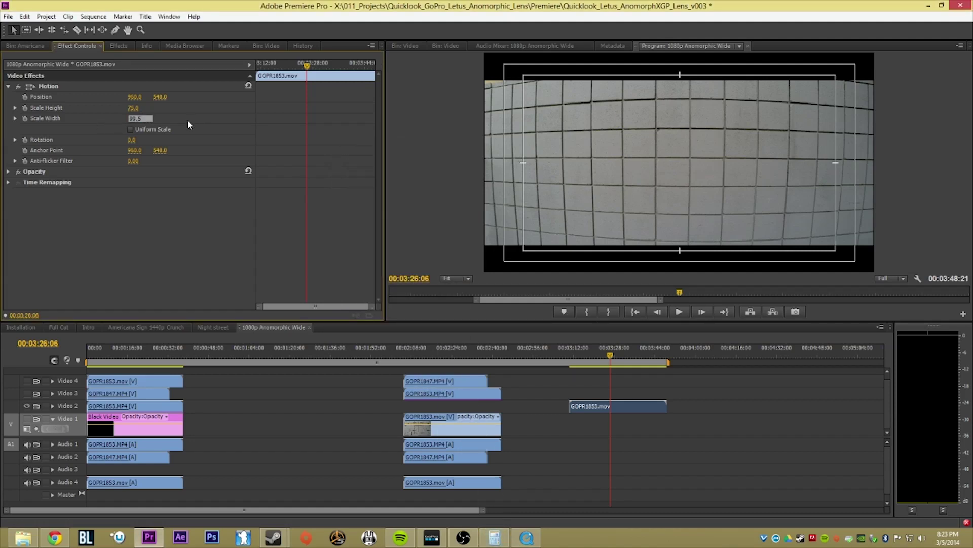
text(99.8)
key(Return)
key(ctrl+s)
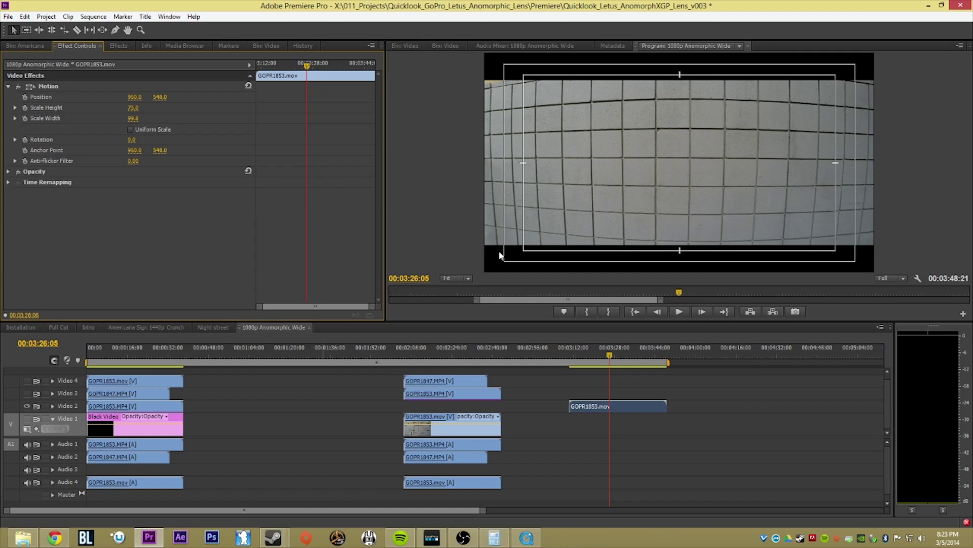
- Restore the moved clip to full size with Scale Height 100 and Scale Width 100
click(133, 107)
text(100)
key(Return)
key(Tab)
text(100)
key(Return)
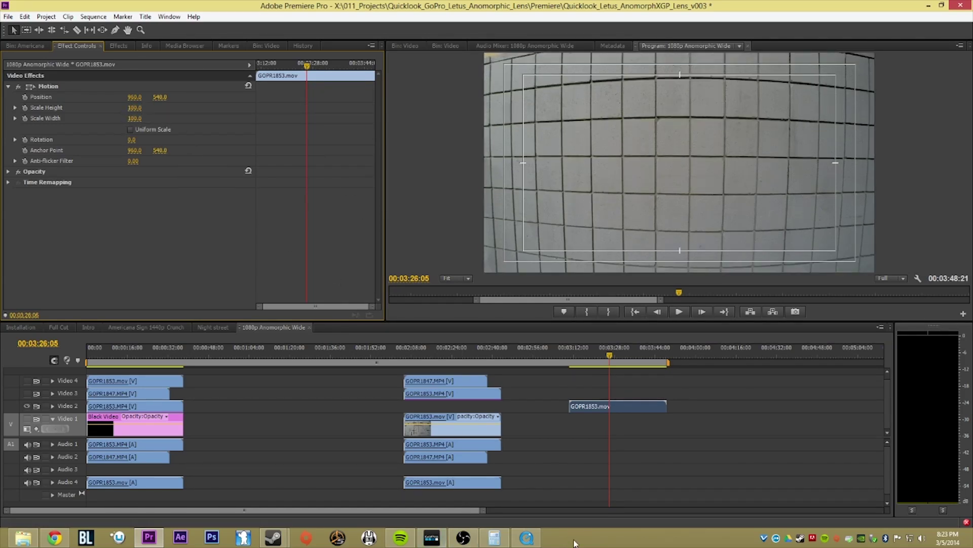
- Multiply 100 by 1.33 in Calculator to find the desqueezed width for a scale height of 100
click(493, 537)
click(356, 274)
double_click(368, 289)
click(417, 257)
click(357, 273)
click(396, 290)
double_click(397, 274)
click(436, 282)
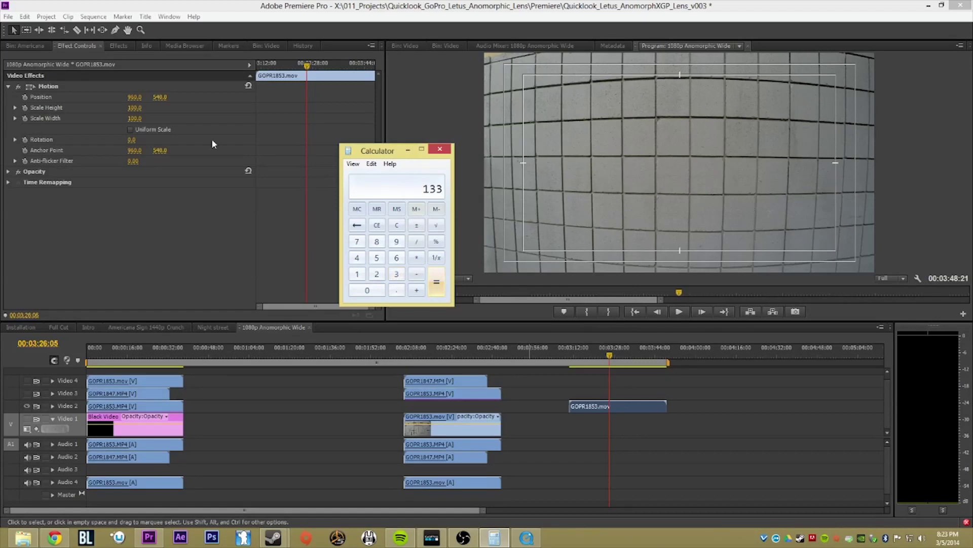
- Set the moved clip's Scale Width to 133 and shift it horizontally to an X position of 1230
click(132, 118)
text(133)
key(Return)
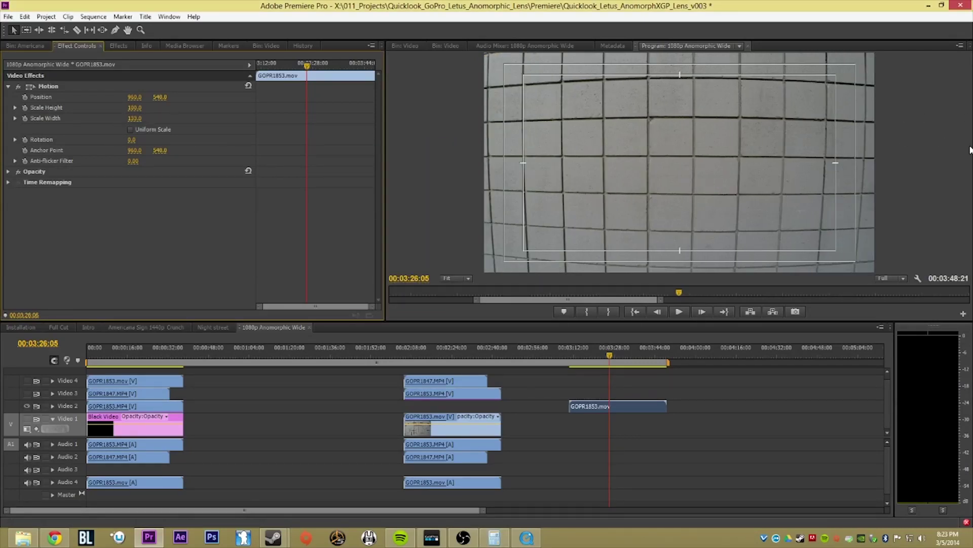
click(594, 407)
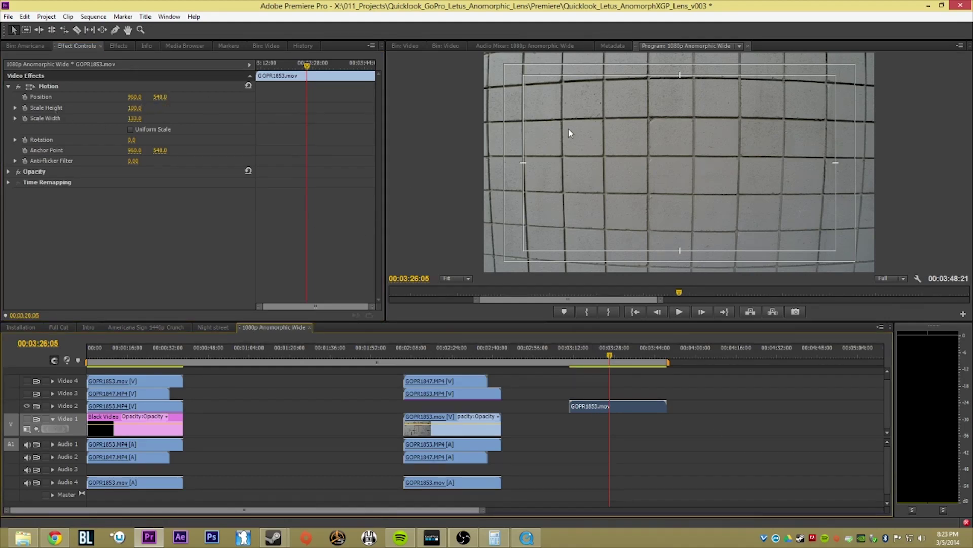
mouse_move(157, 97)
mouse_down()
mouse_move(133, 101)
mouse_move(172, 98)
mouse_up()
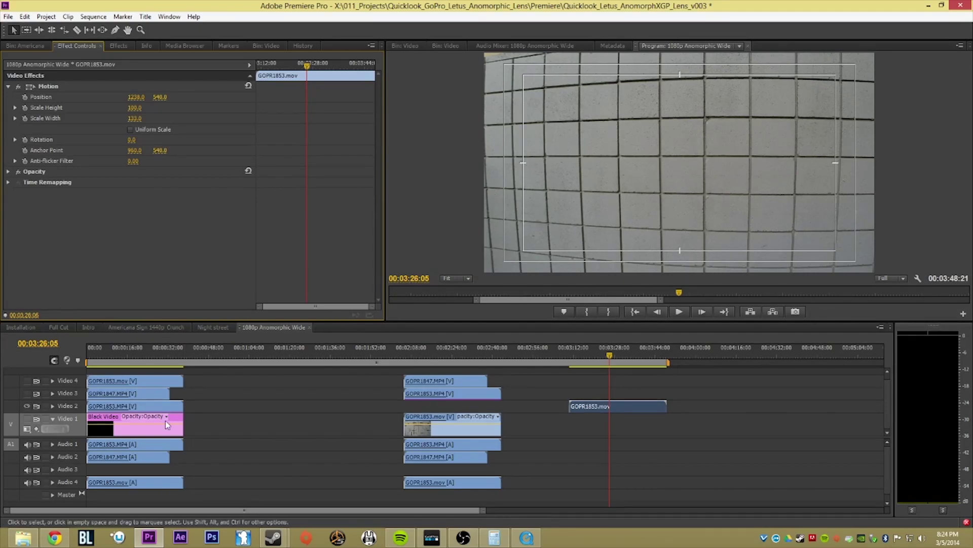
- Go to 00:00:08:24, enable the output of Video 1, 3 and 4, and compare the three clips in the enlarged preview
click(109, 355)
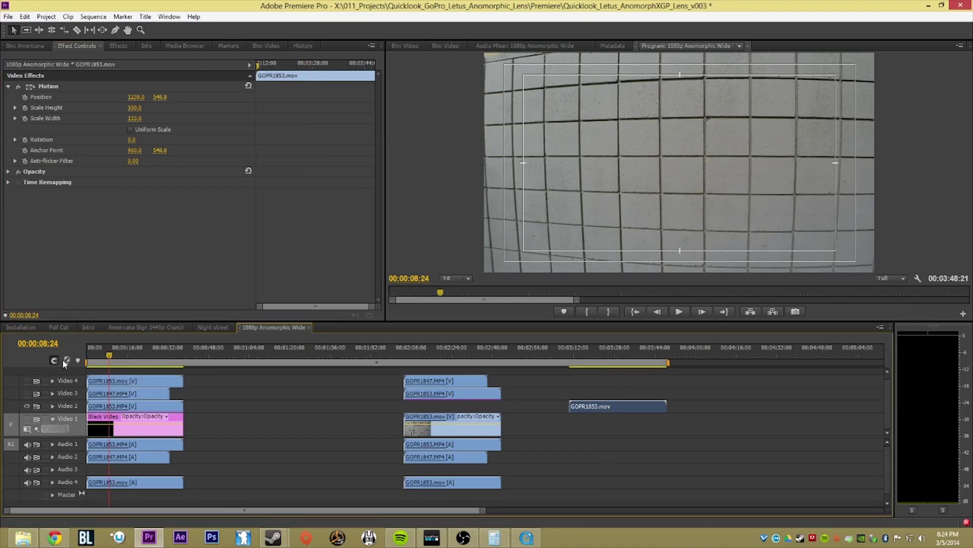
click(26, 393)
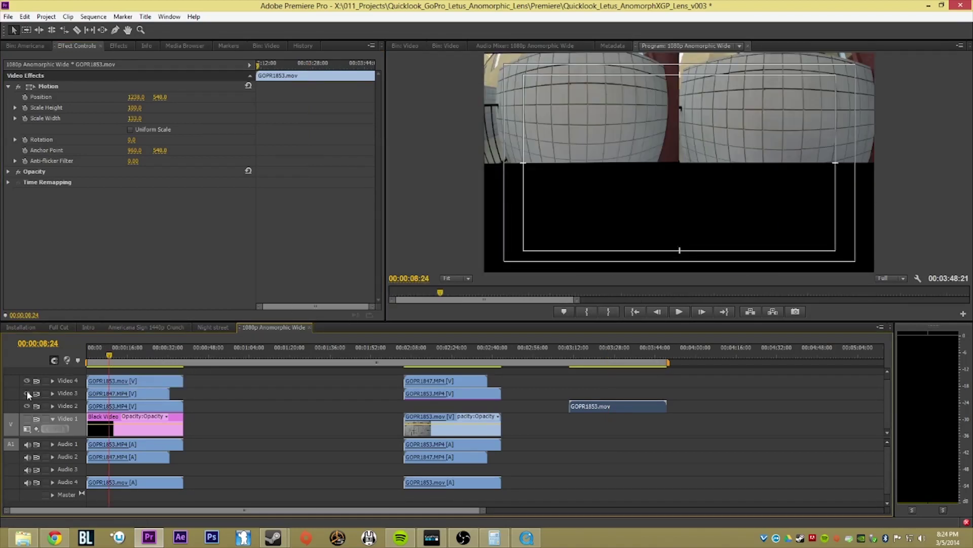
click(26, 380)
click(26, 418)
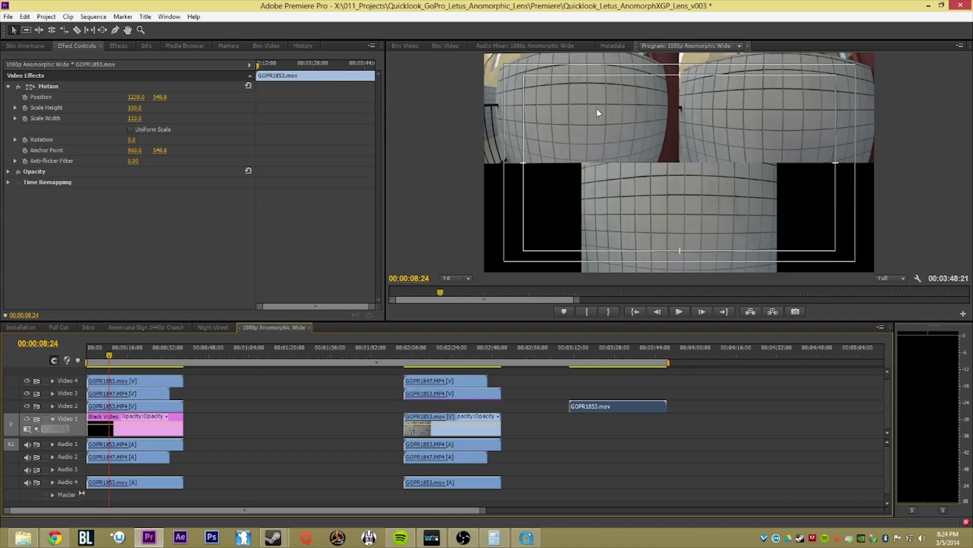
key(grave)
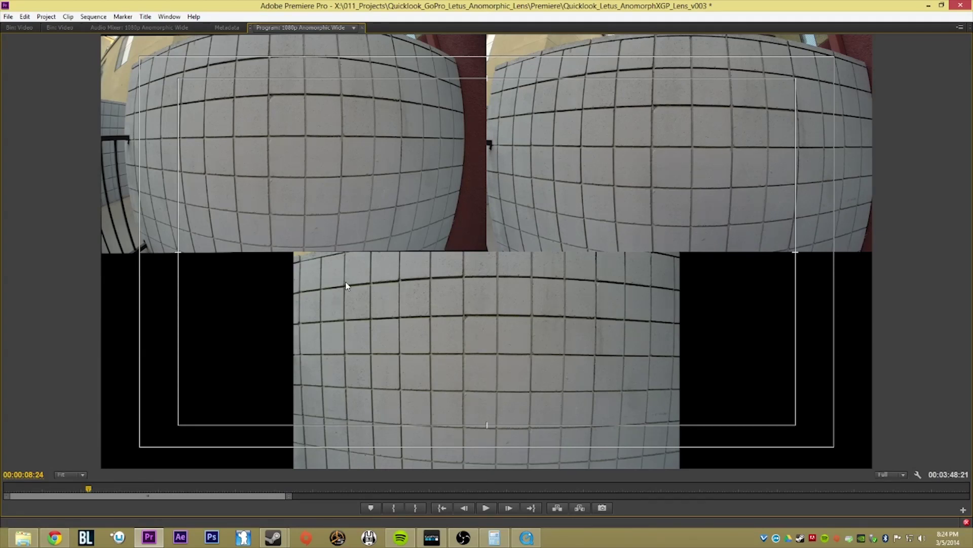
key(grave)
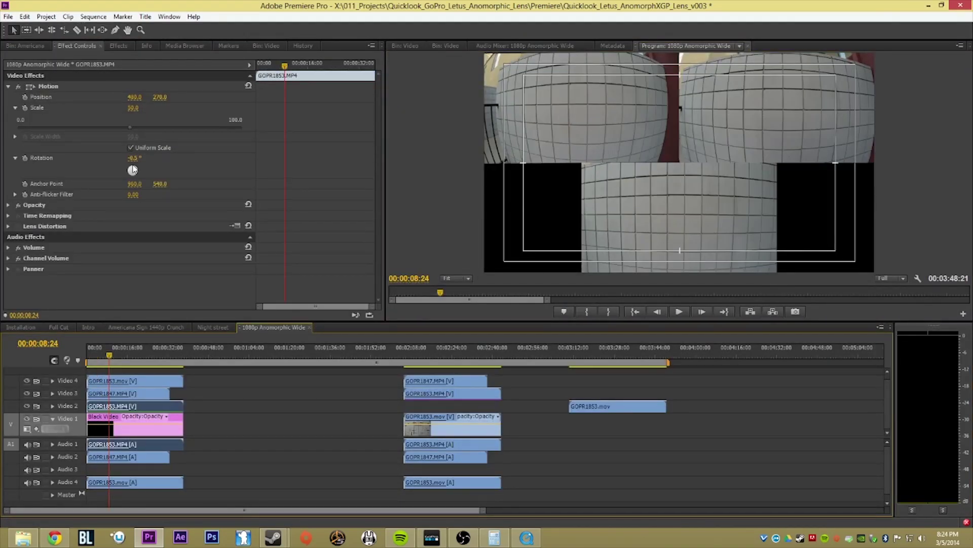
- Try a non-uniform Scale Width of 66.5 on the GOPR1853.MP4 clip on Video 2 and undo the width change
click(130, 148)
click(135, 136)
text(66.5)
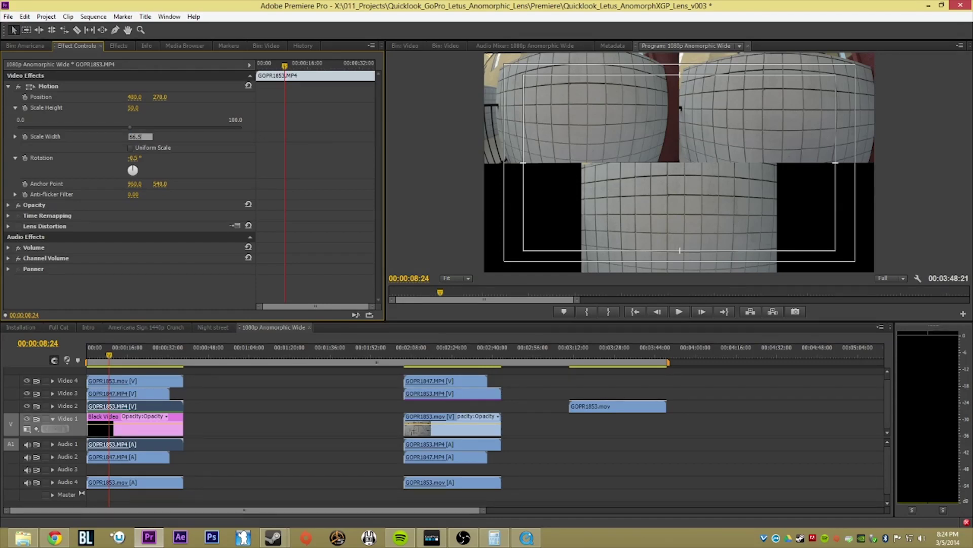
key(Return)
key(ctrl+z)
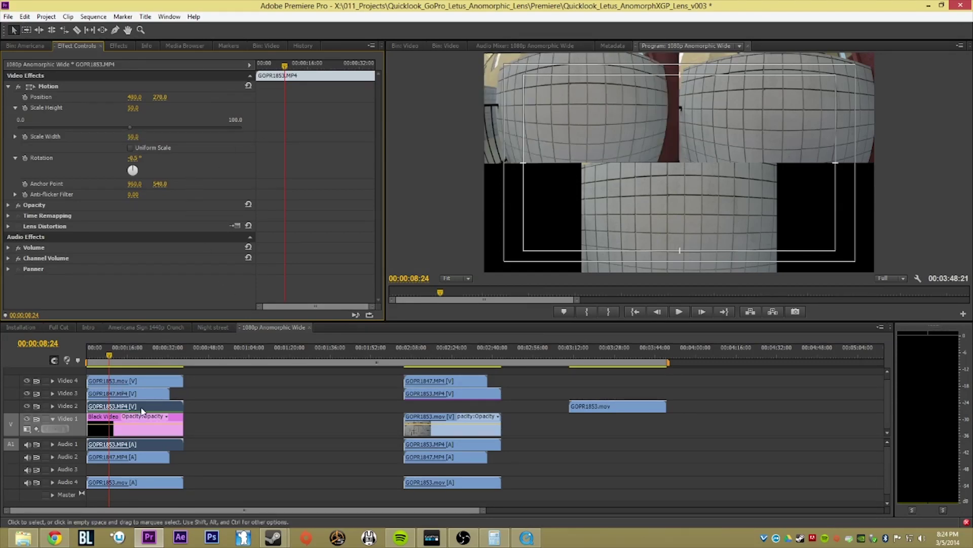
- Turn off Uniform Scale for the first GOPR1853.mov clip on Video 4 and set its Scale Width to 66.5
click(153, 380)
click(131, 129)
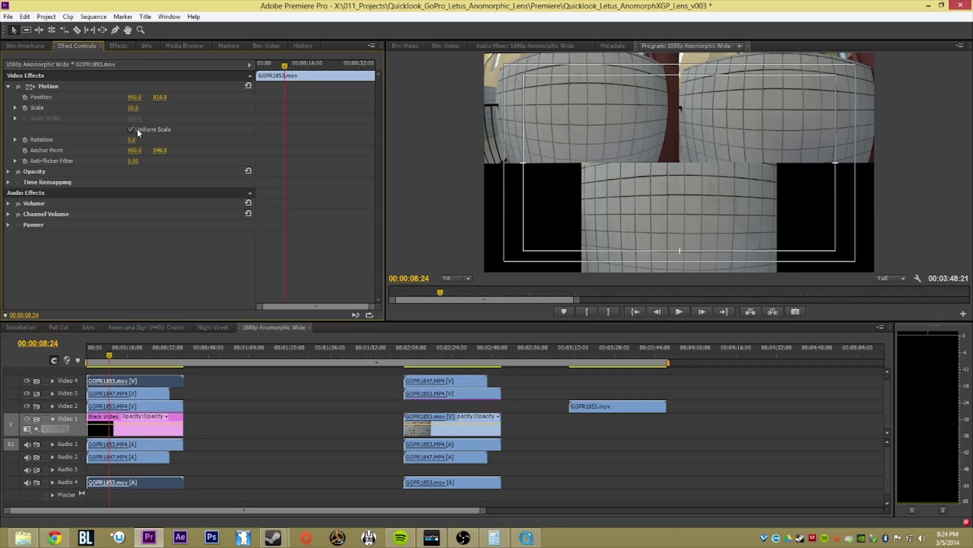
click(131, 130)
click(136, 118)
text(66.5)
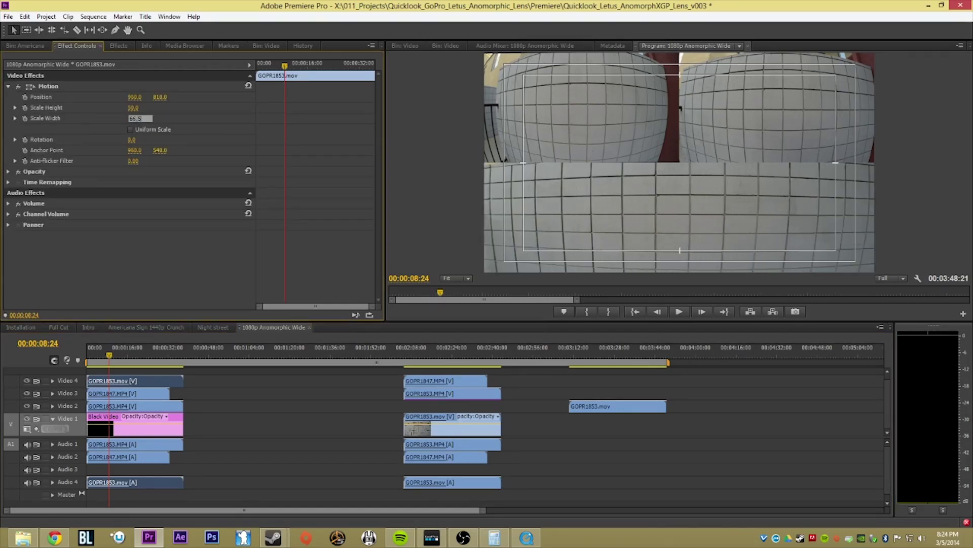
key(Return)
- Try a Scale Width of 50 on the Video 4 clip for comparison and undo it
click(133, 118)
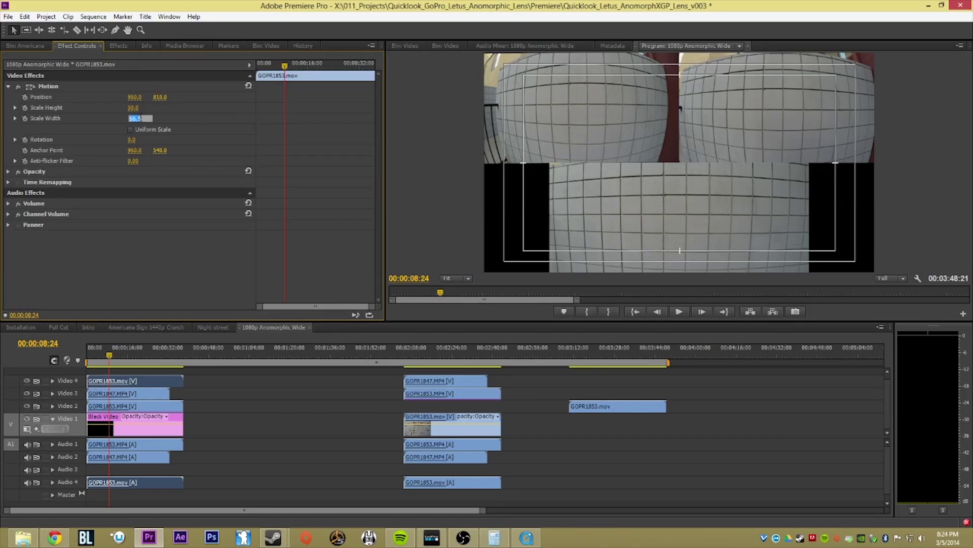
text(50)
key(Return)
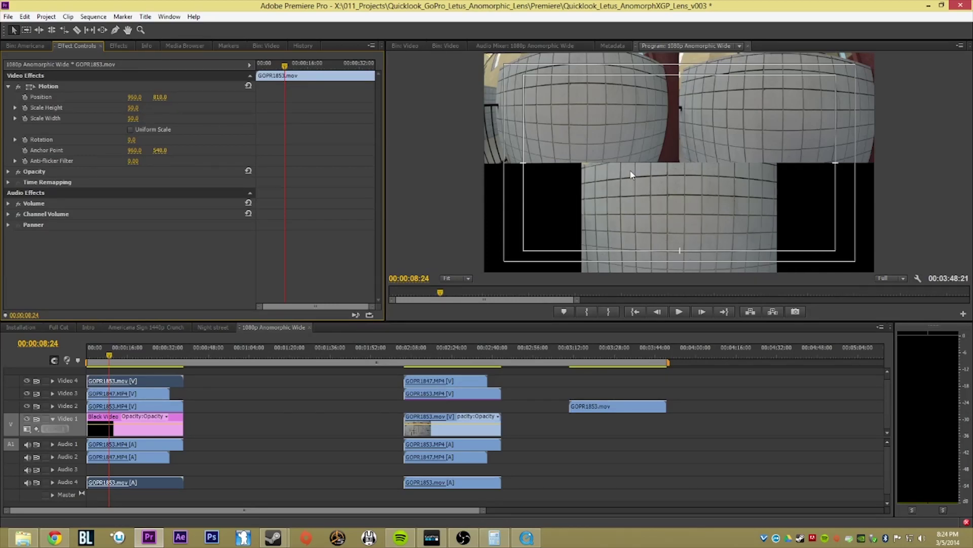
key(ctrl+z)
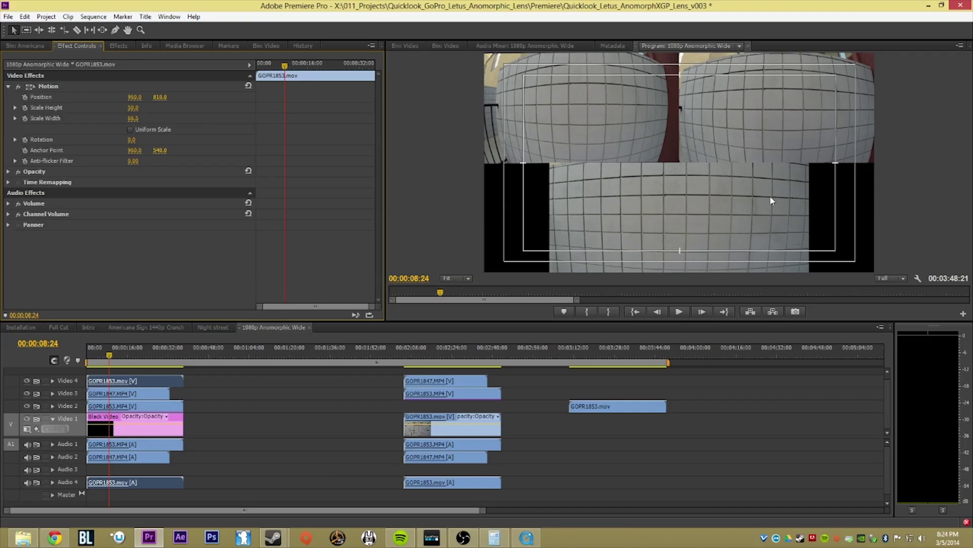